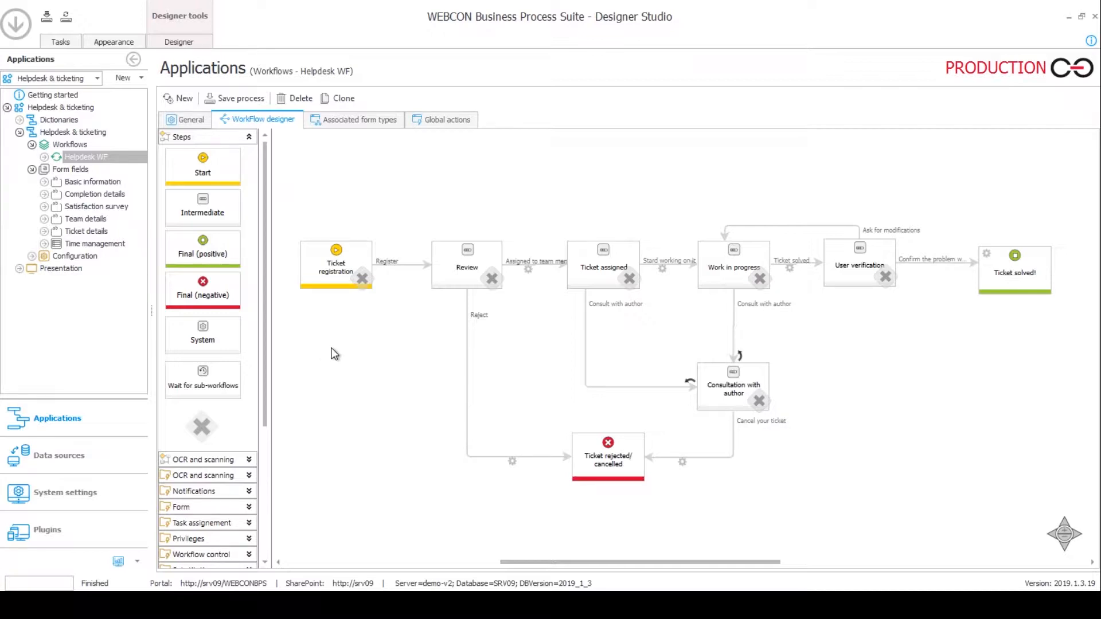
Open the Dictionaries process of the Helpdesk & ticketing application and list its form fields.
left_click(334, 265)
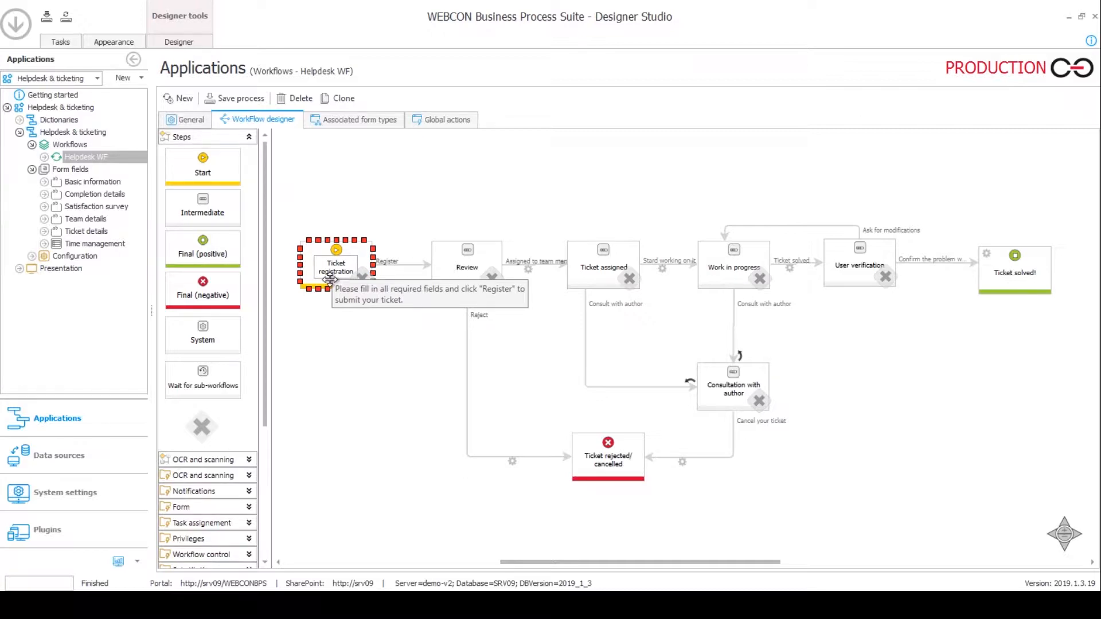
left_click(318, 331)
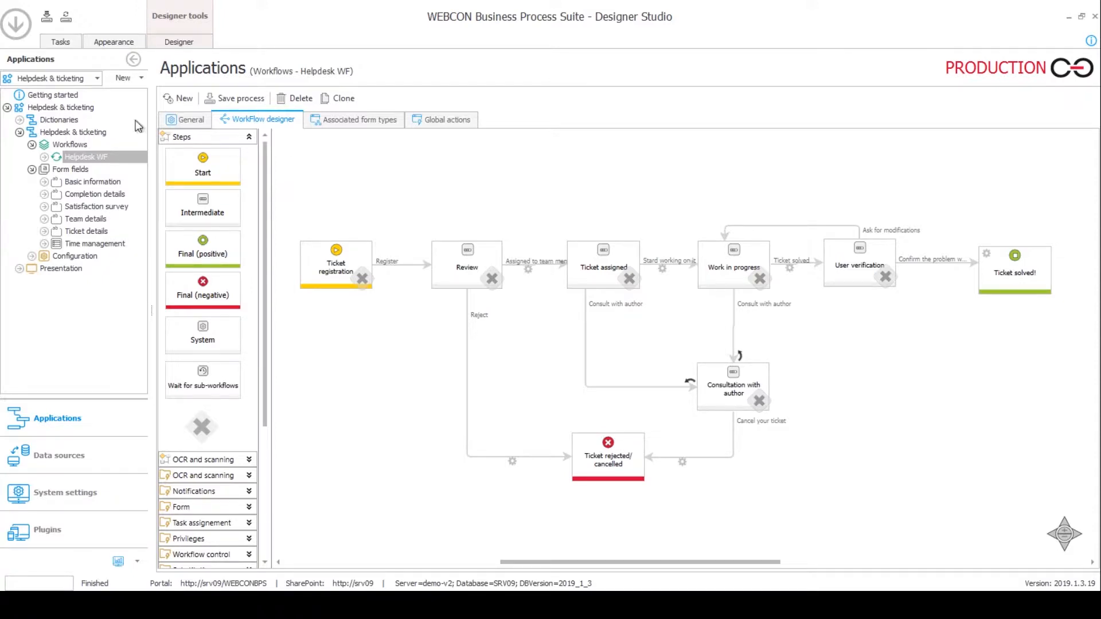
left_click(55, 121)
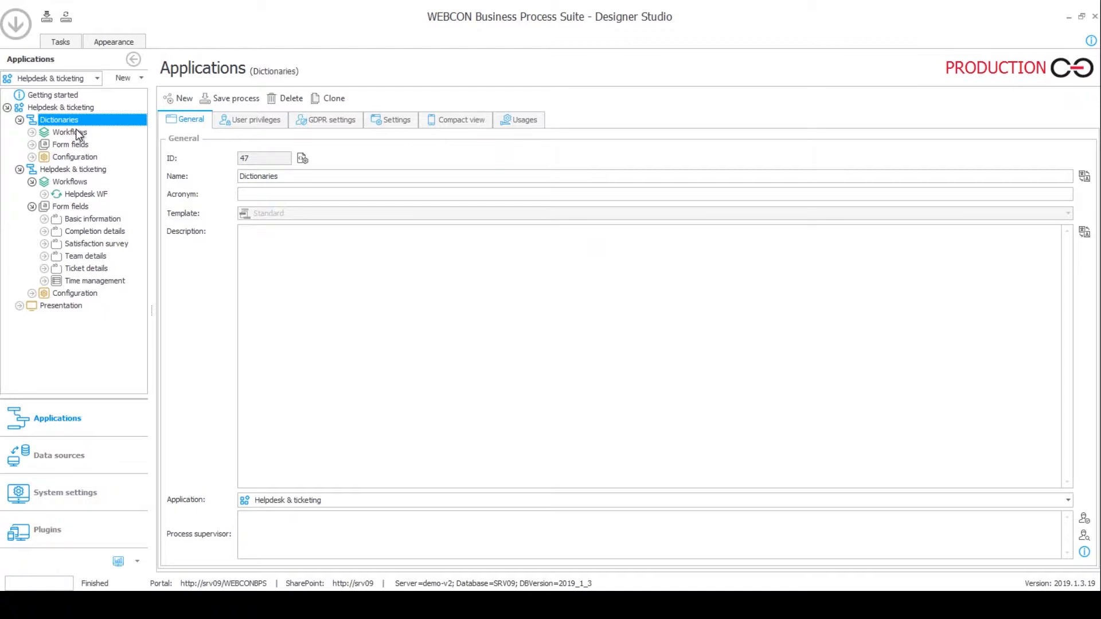
left_click(32, 144)
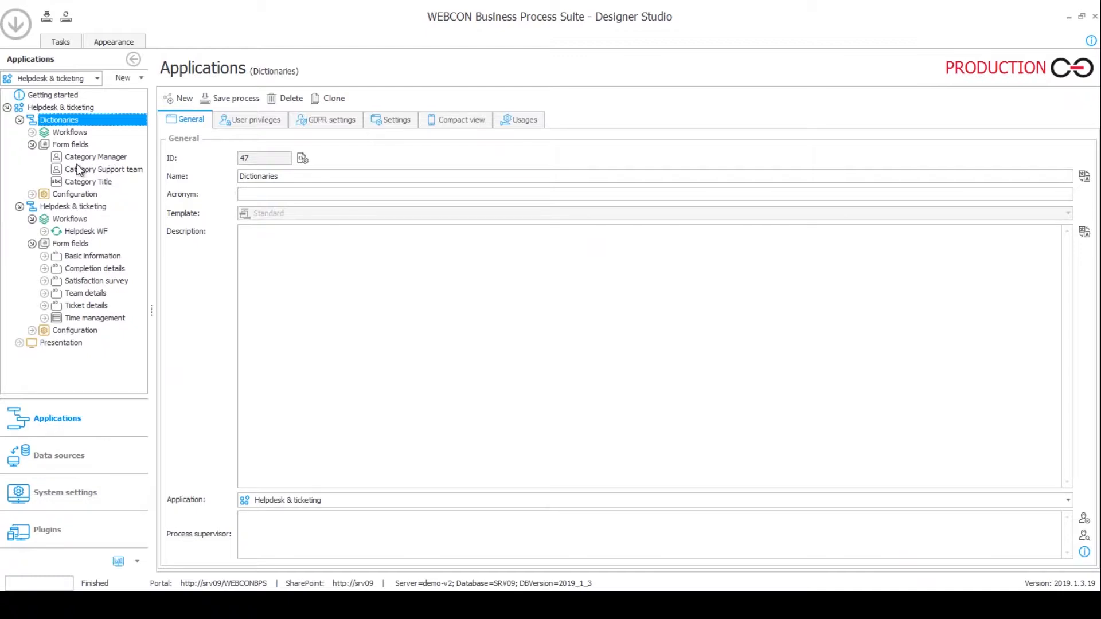
Open the Helpdesk WF workflow diagram and examine its steps, connecting paths and the actions attached to those paths.
left_click(92, 230)
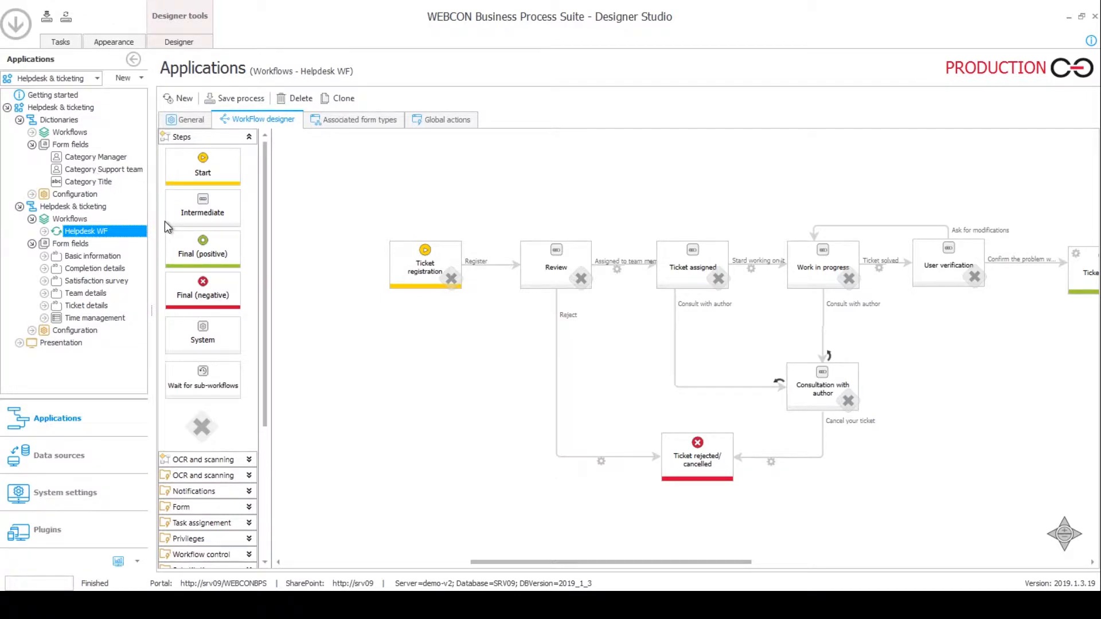
left_click(416, 244)
left_click(370, 224)
scroll(608, 164, "right", 2)
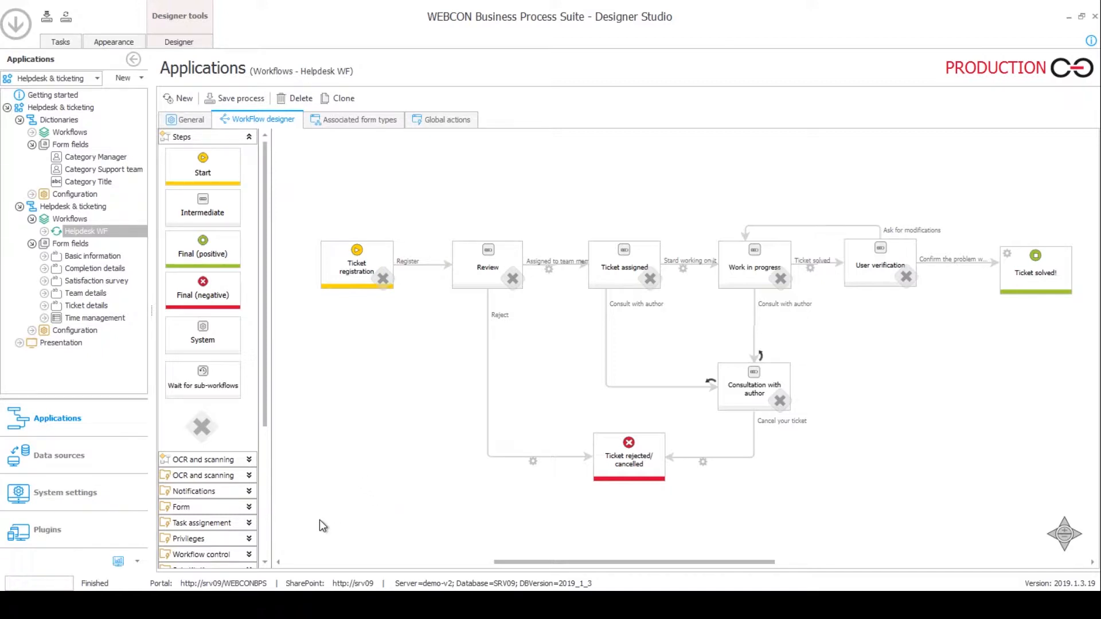
left_click(357, 261)
mouse_move(549, 270)
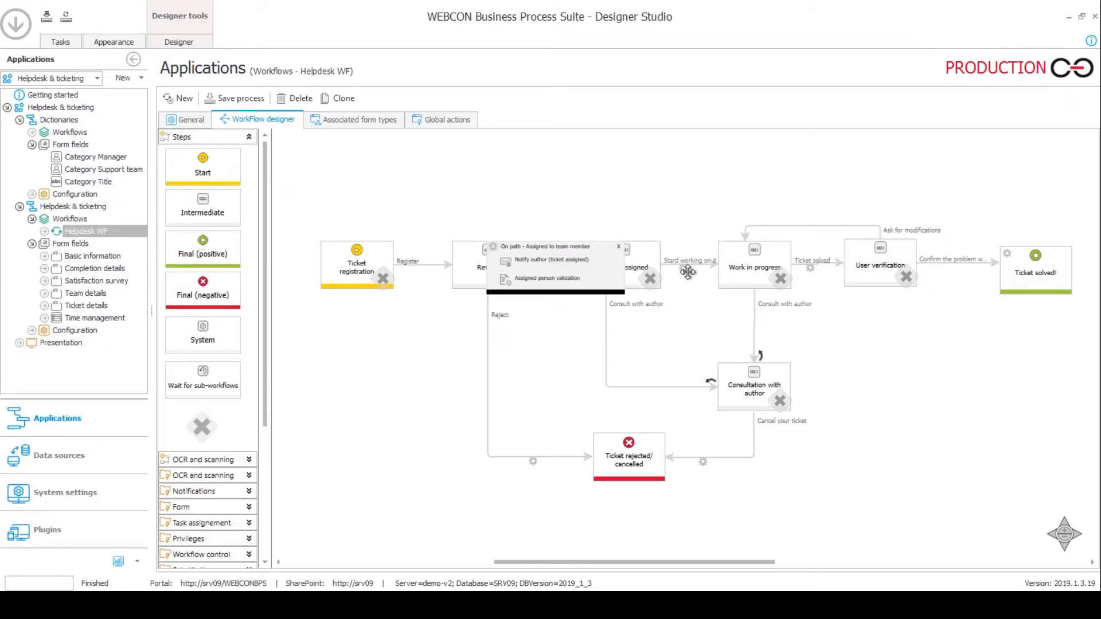
mouse_move(680, 269)
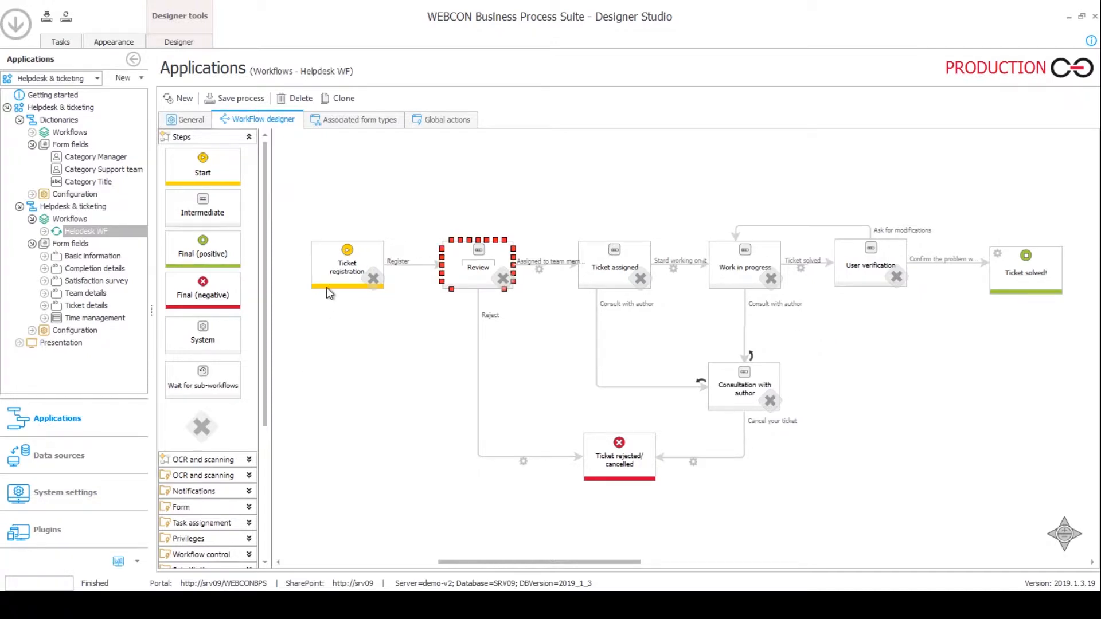
left_click(339, 261)
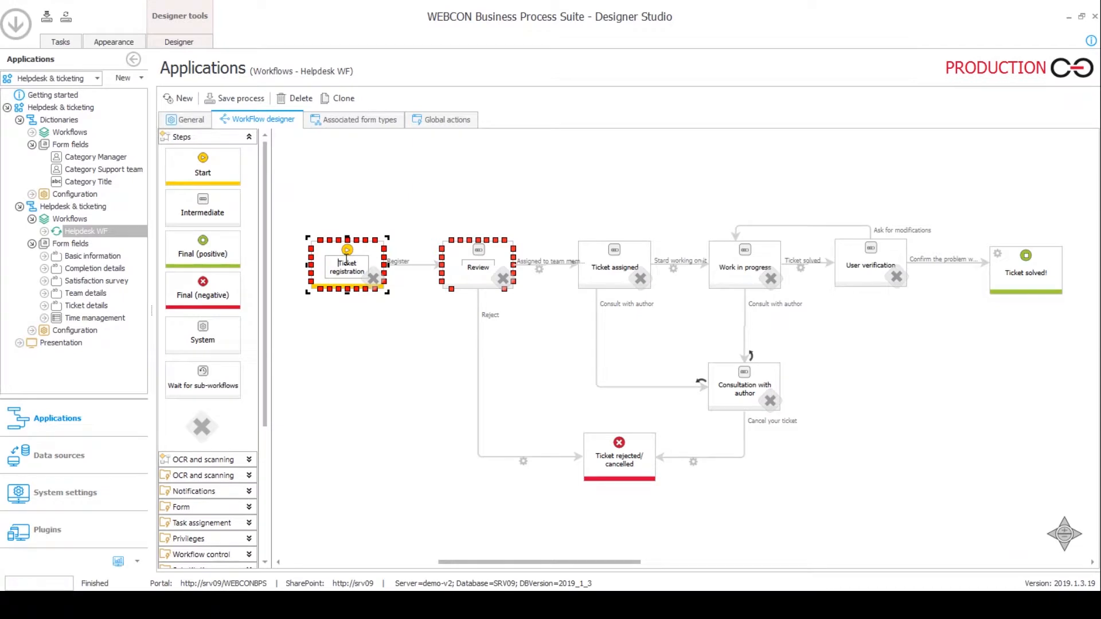
left_click(388, 213)
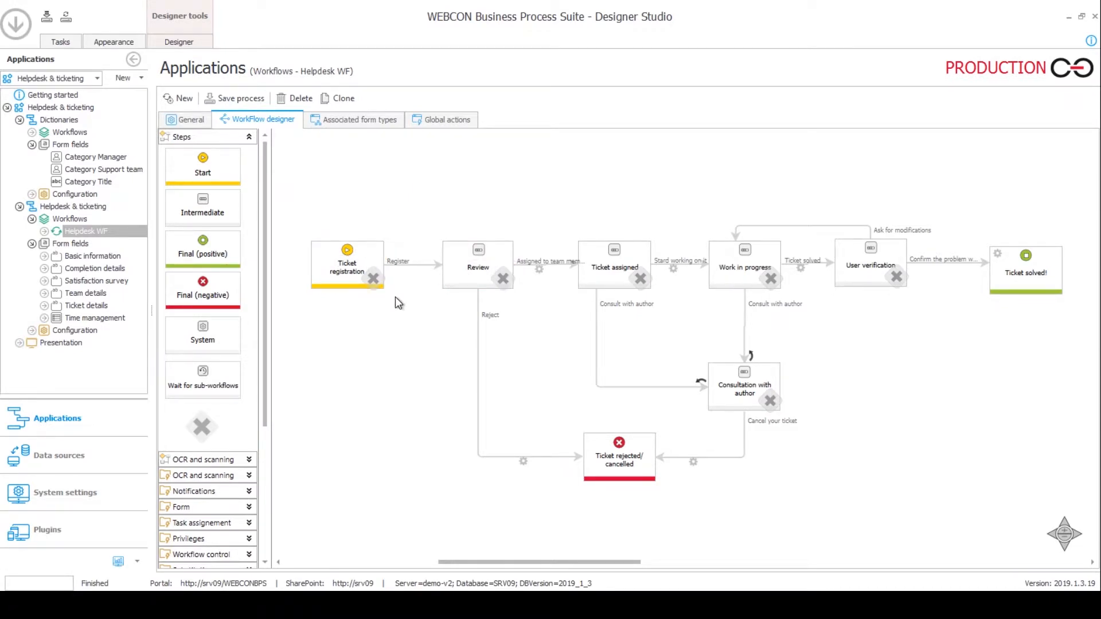
mouse_move(461, 274)
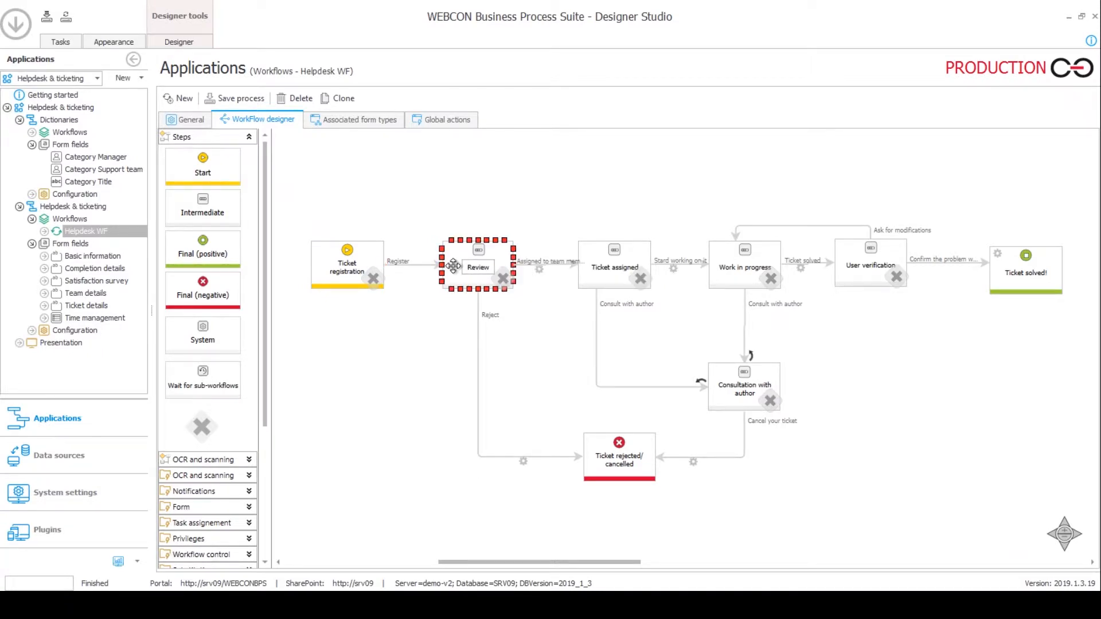
mouse_move(362, 261)
mouse_move(496, 256)
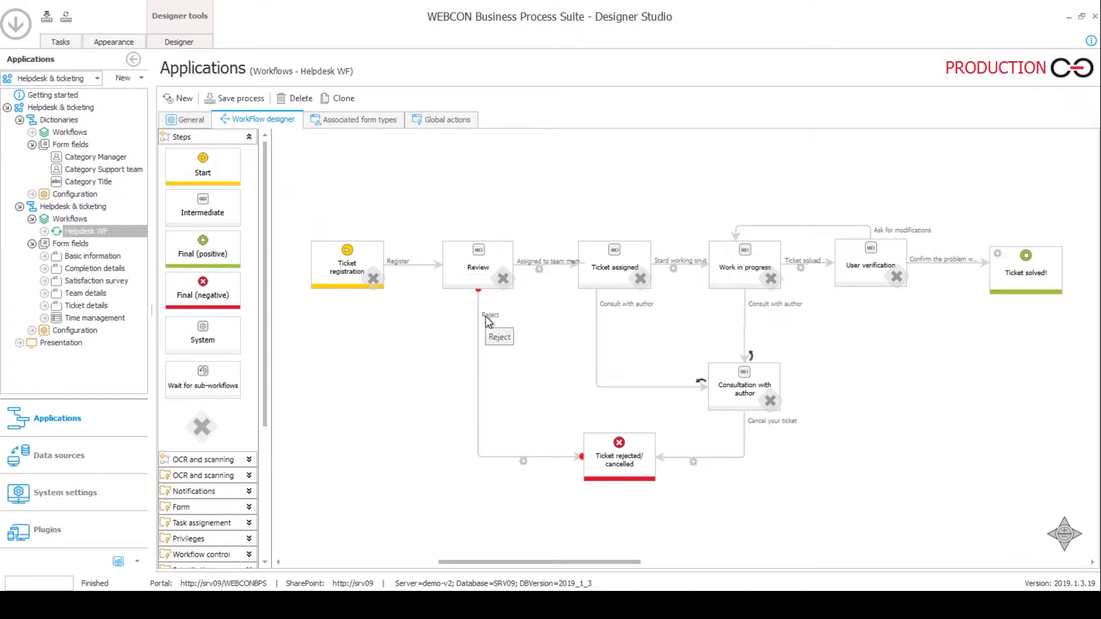
left_click(537, 265)
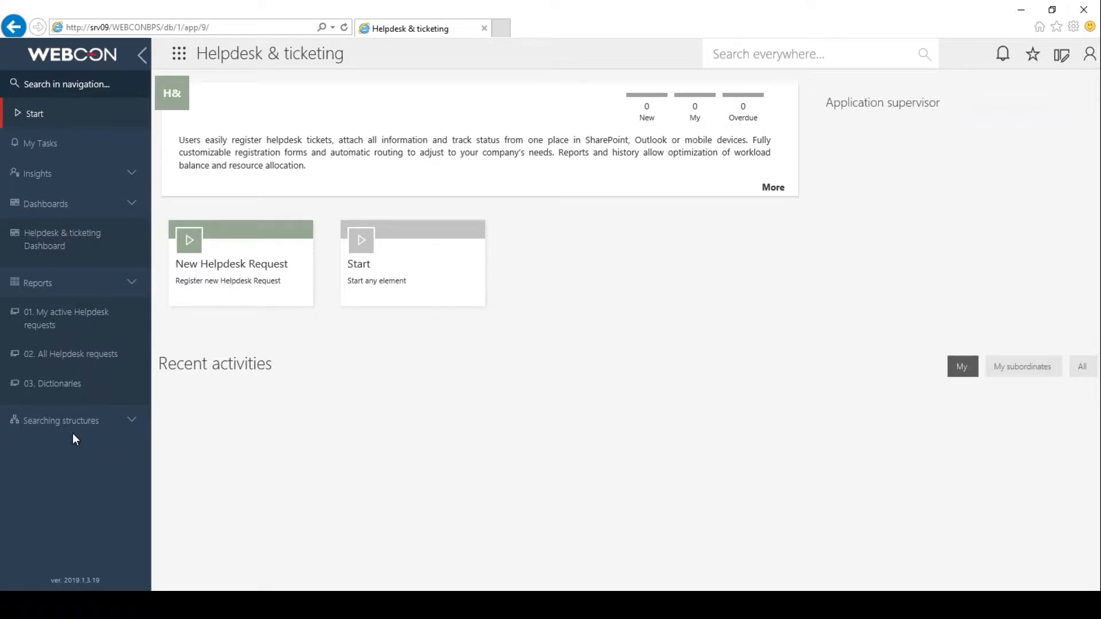
View the 03. Dictionaries report and the 01. My active Helpdesk requests report in the Helpdesk & ticketing portal.
left_click(57, 390)
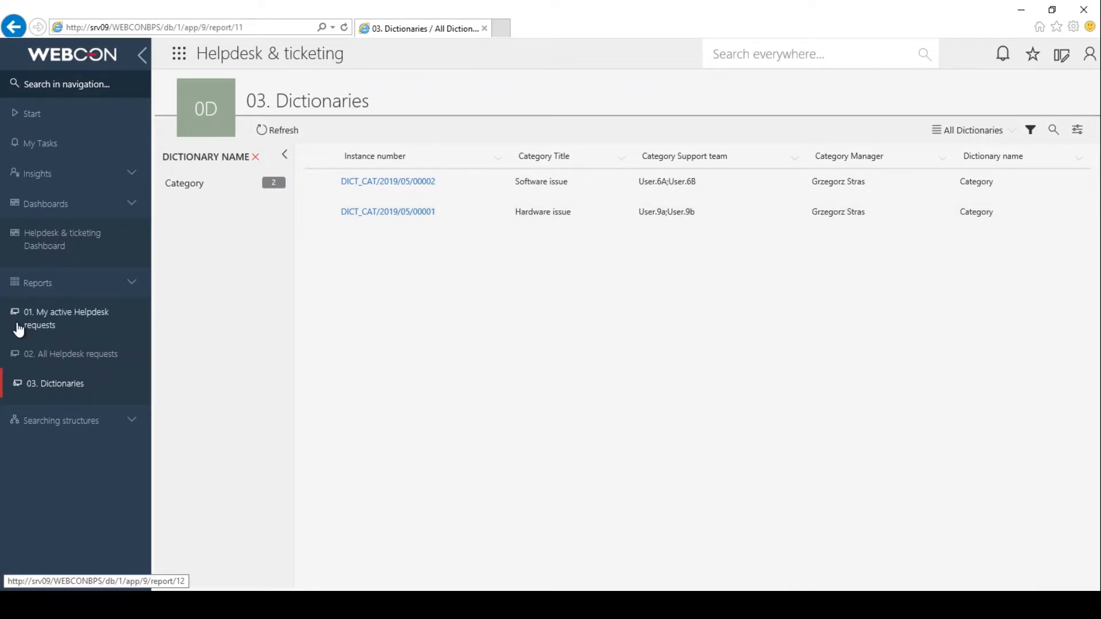
left_click(52, 330)
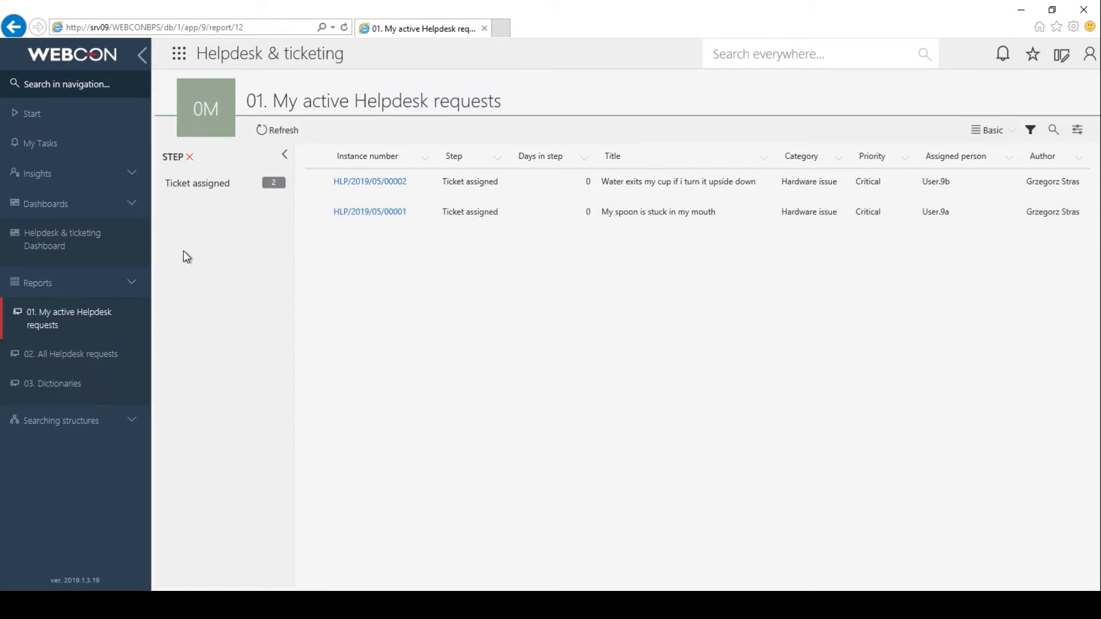
Start a new helpdesk request from the application's start page and title it "I need help".
left_click(26, 118)
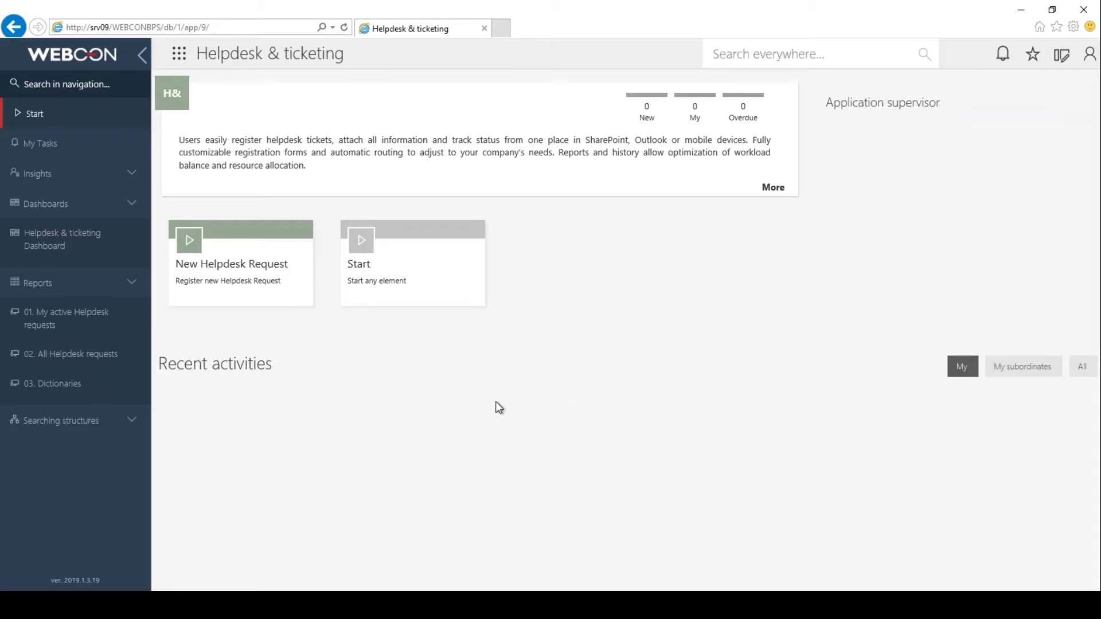
left_click(243, 272)
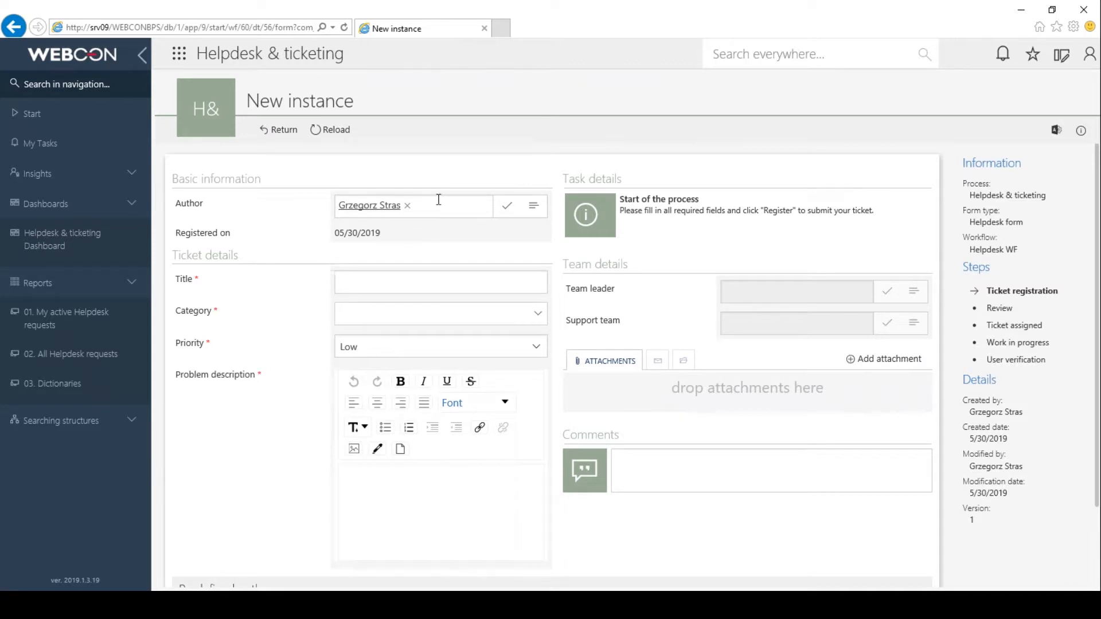
left_click(1085, 54)
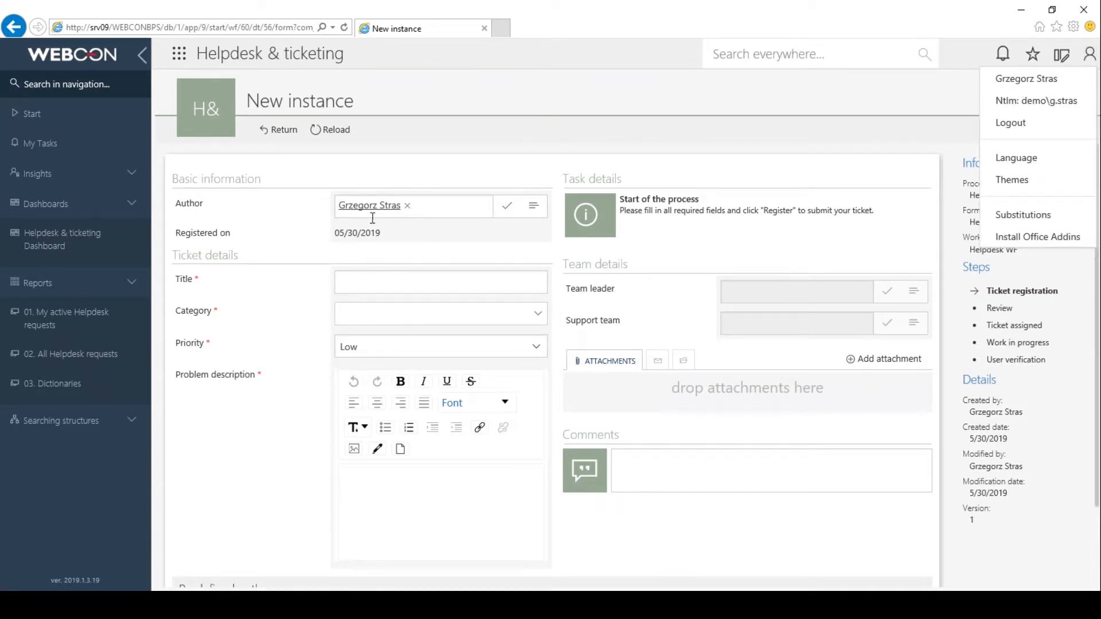
left_click(381, 278)
type("I")
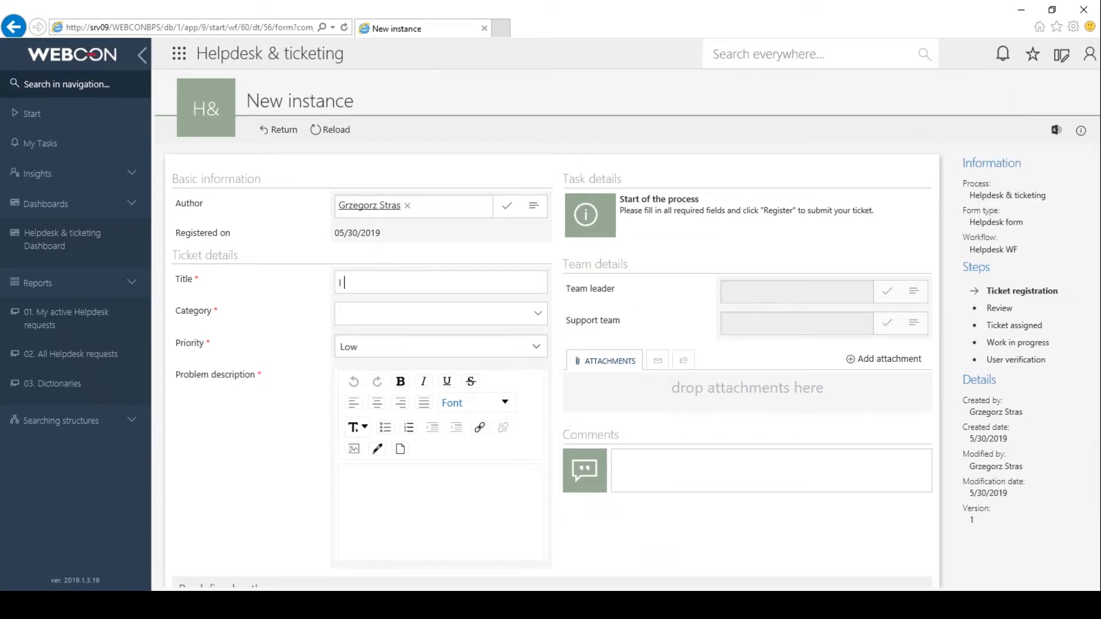
type(" need help")
Set the request's category to Software issue and its priority to Medium.
left_click(534, 318)
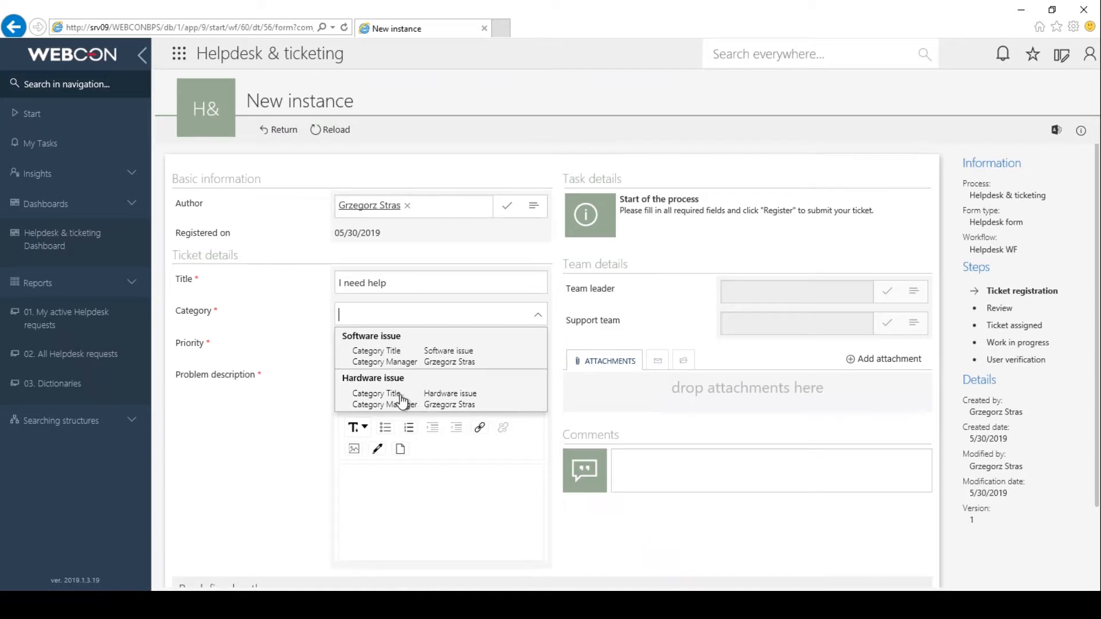
left_click(386, 351)
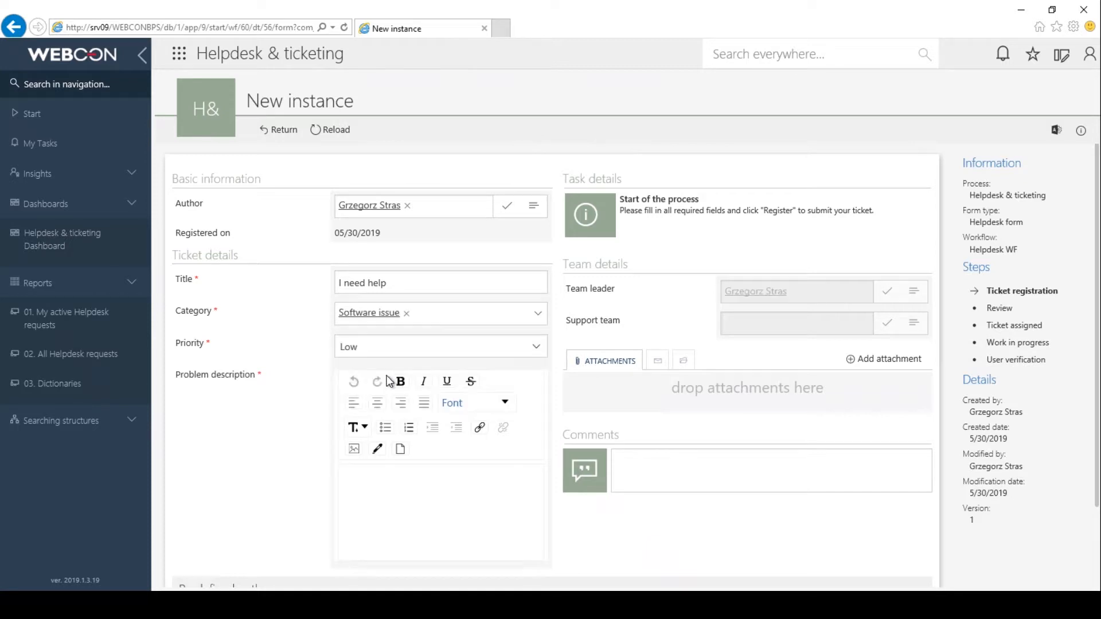
left_click(398, 347)
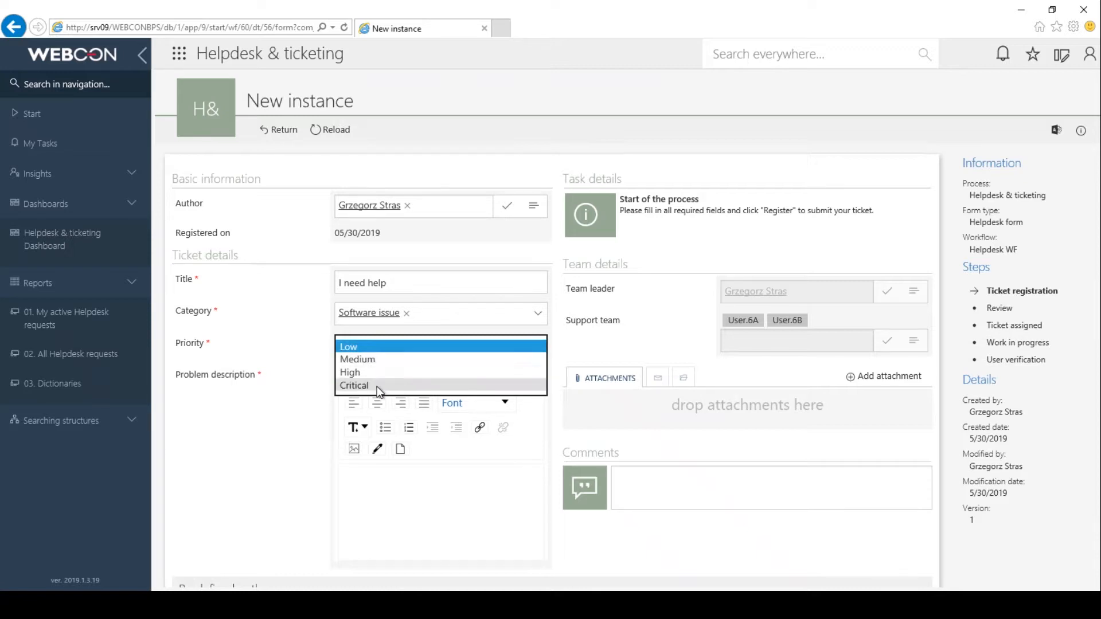
left_click(381, 360)
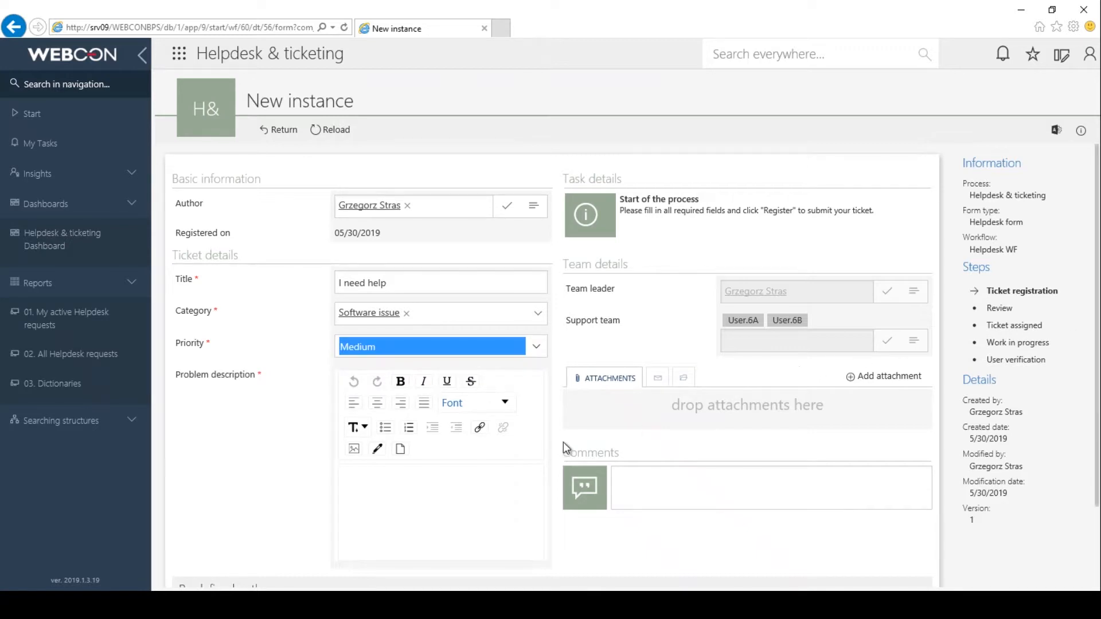
Enter "test test" as the problem description and register the ticket.
scroll(510, 499, "down", 2)
scroll(516, 430, "up", 2)
mouse_move(610, 284)
scroll(539, 413, "down", 1)
left_click(404, 405)
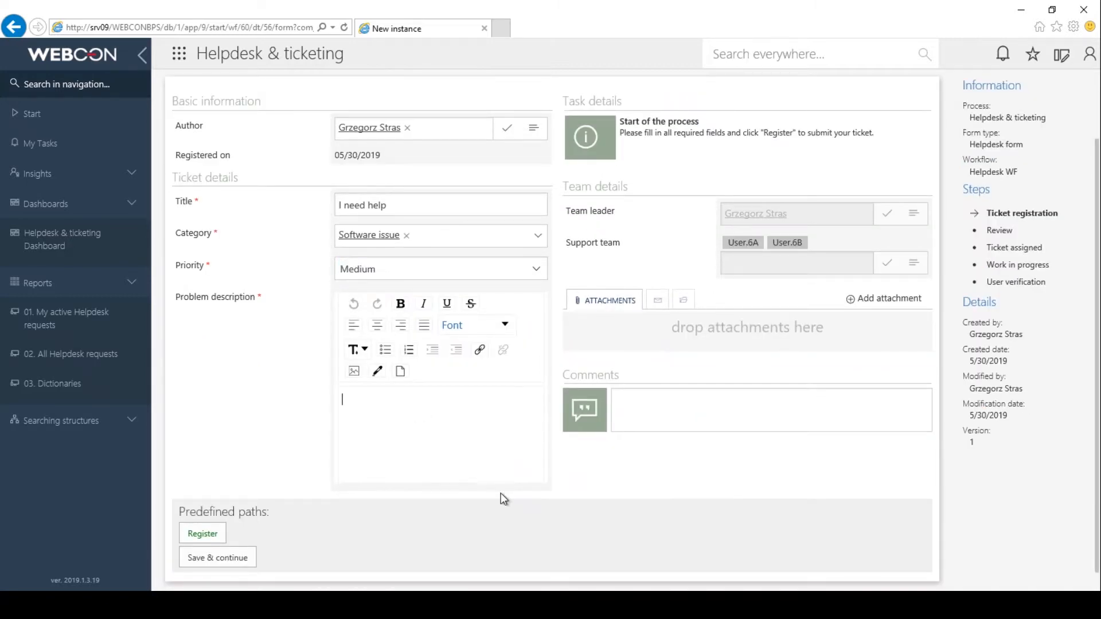
type("test test")
left_click(219, 531)
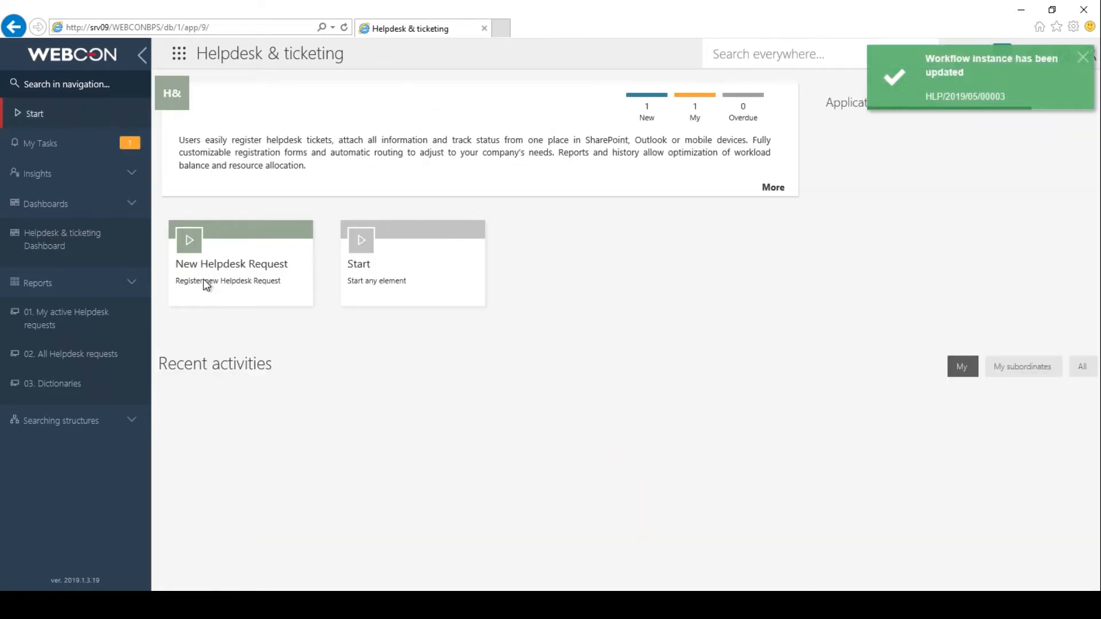
Open the registered ticket from the personal task list, review its form and assign the ticket to yourself.
left_click(28, 147)
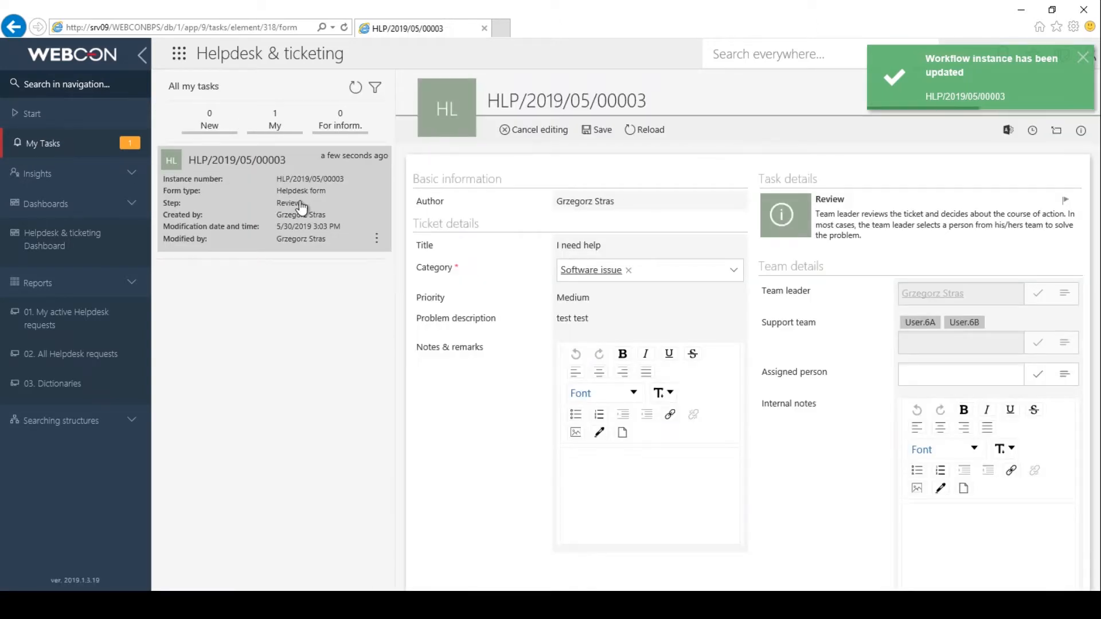
scroll(593, 257, "down", 5)
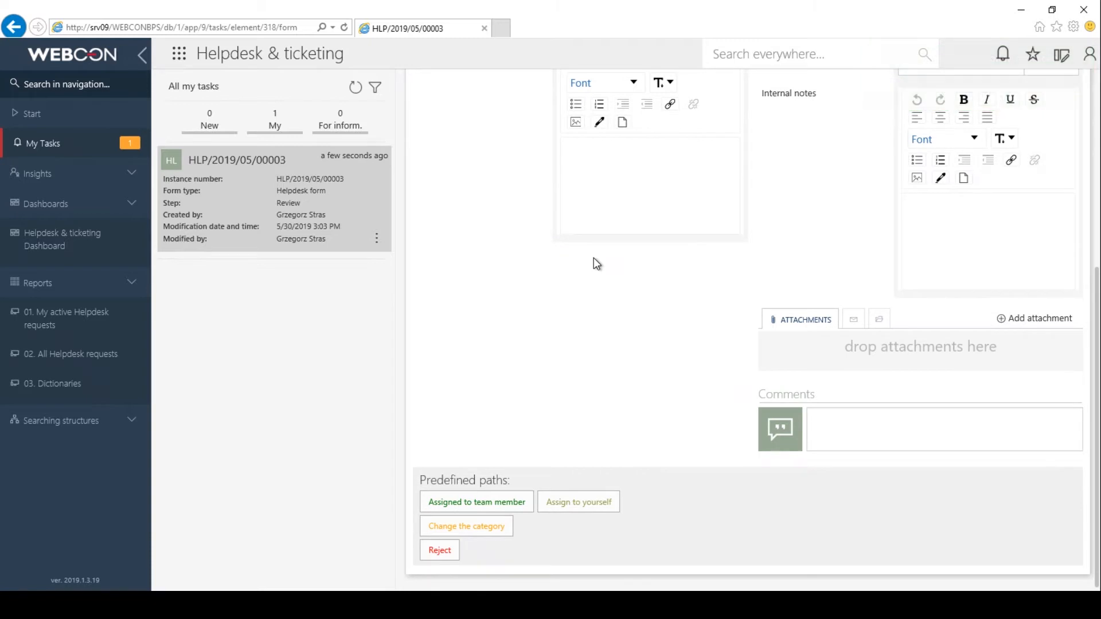
scroll(545, 404, "up", 1)
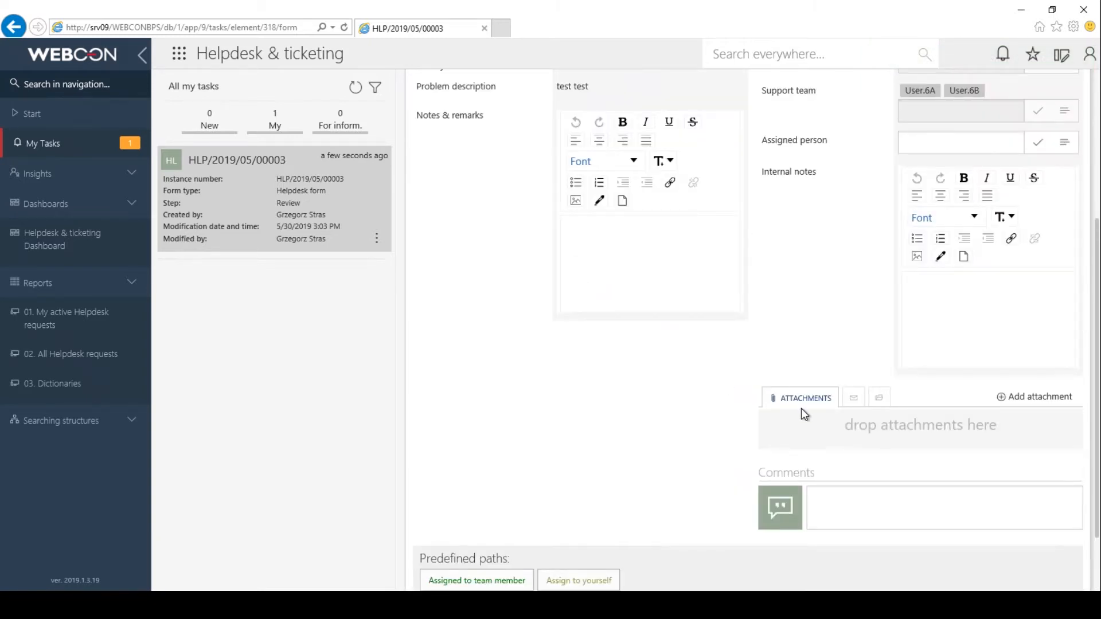
scroll(908, 302, "up", 1)
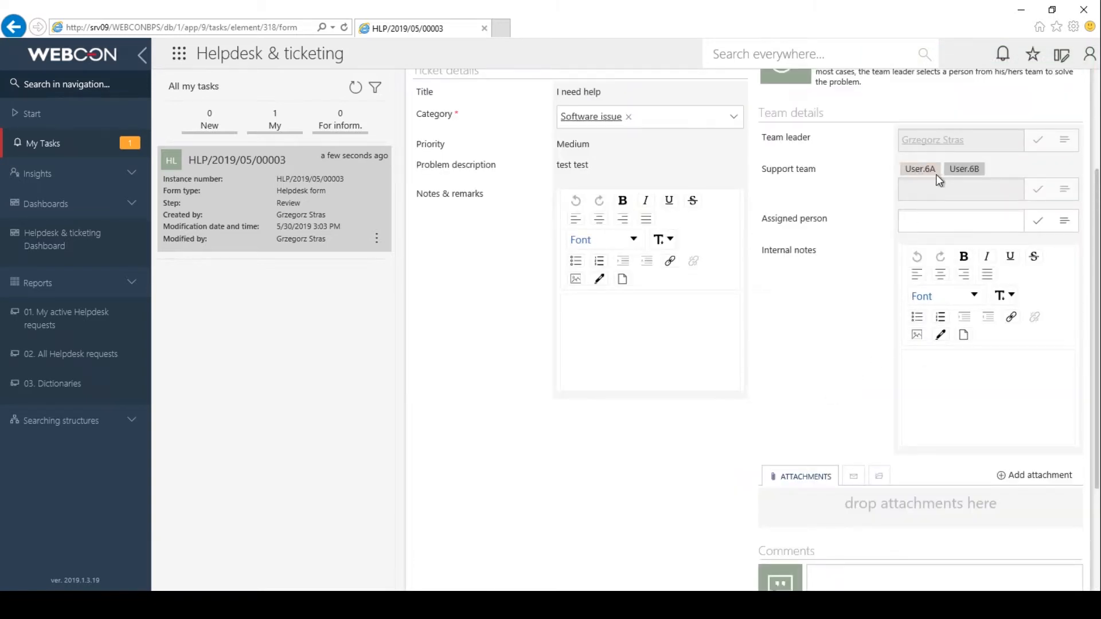
left_click(935, 220)
scroll(769, 287, "down", 3)
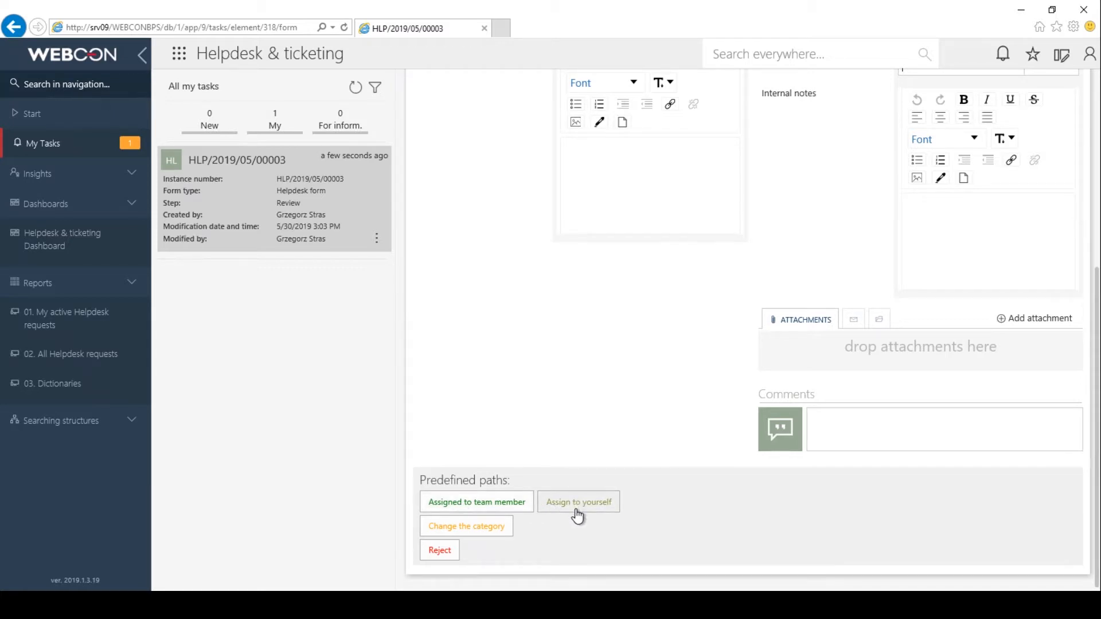
scroll(672, 368, "up", 5)
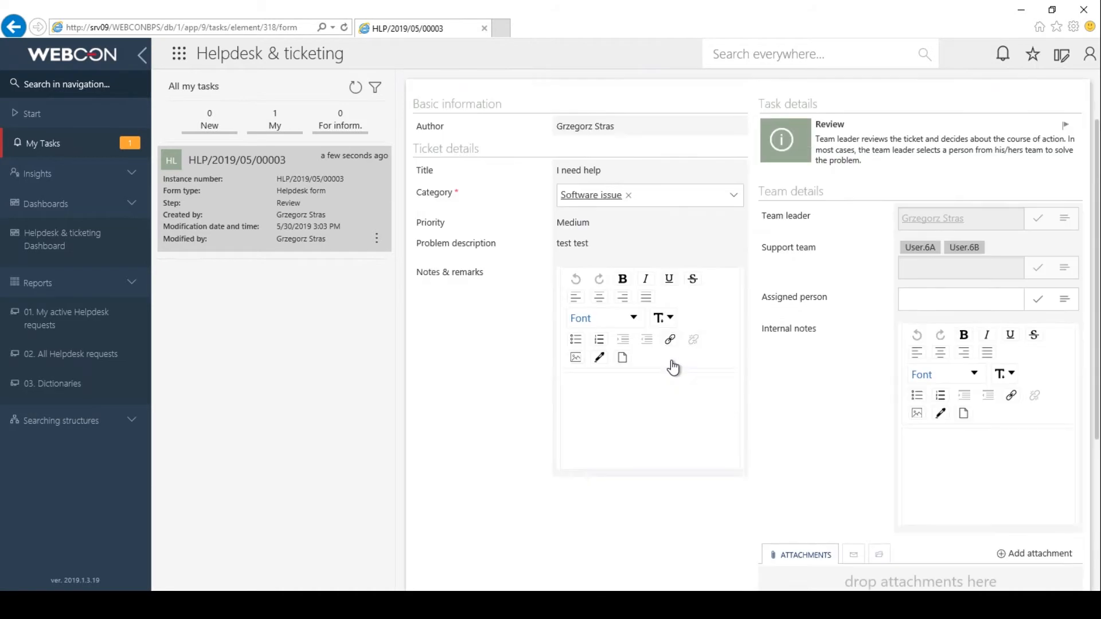
scroll(672, 368, "up", 2)
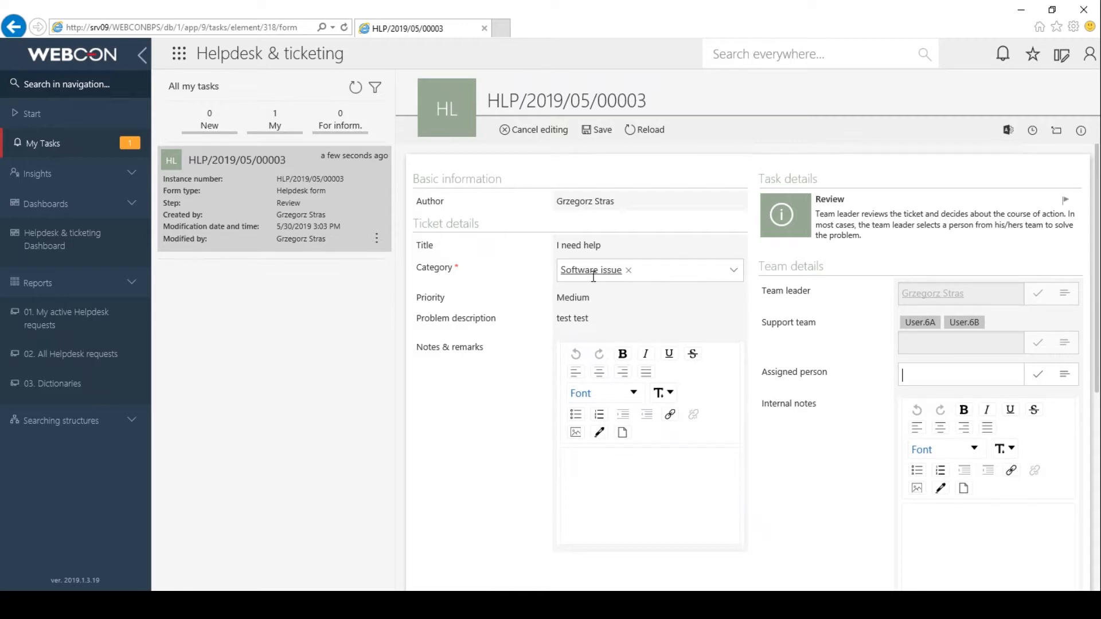
scroll(573, 284, "down", 5)
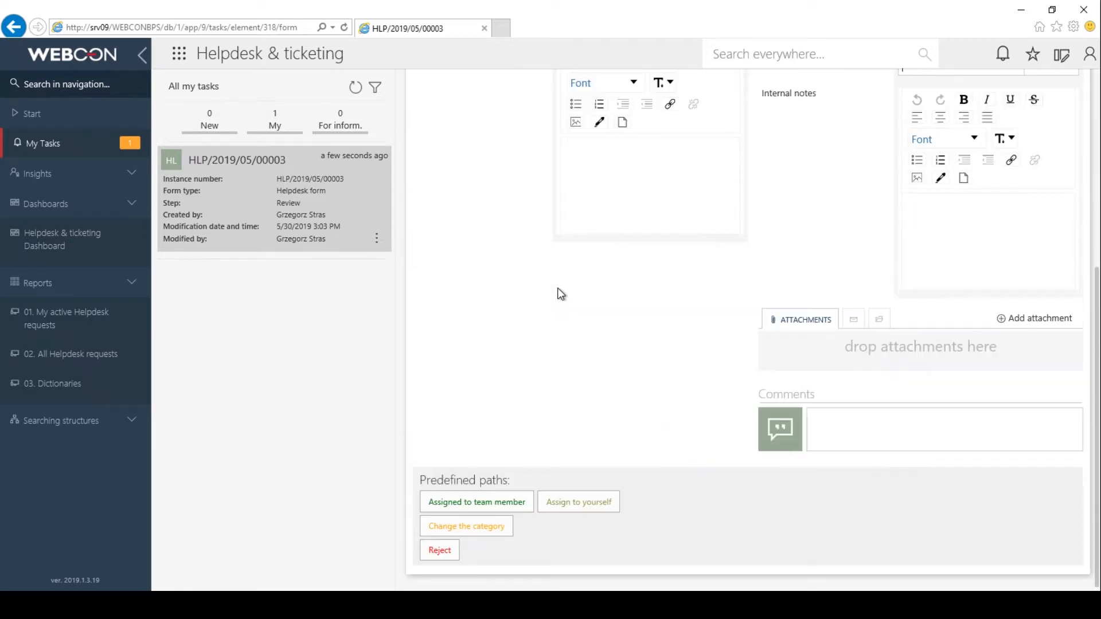
left_click(598, 507)
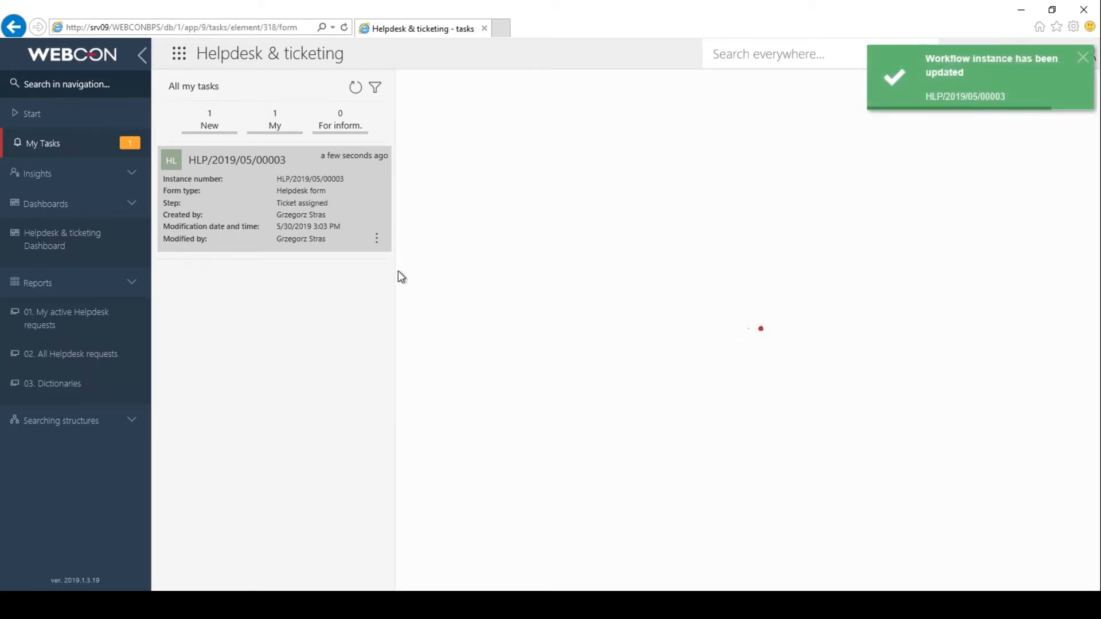
scroll(510, 321, "down", 4)
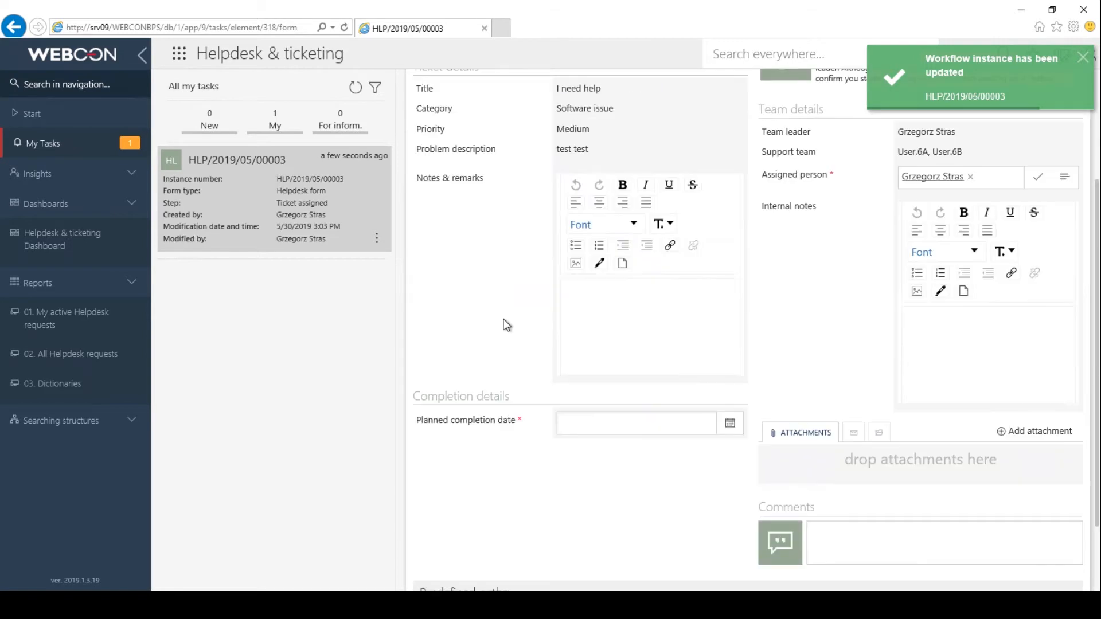
Set the assigned ticket's planned completion date to 05/31/2019.
scroll(529, 321, "up", 4)
scroll(529, 321, "down", 4)
left_click(730, 335)
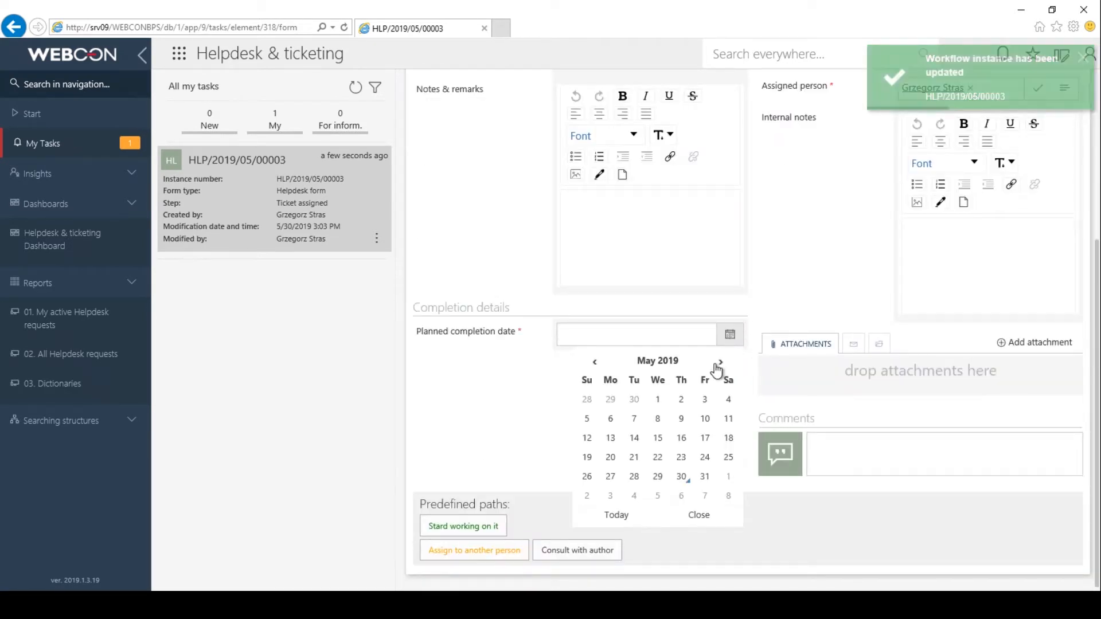
left_click(706, 478)
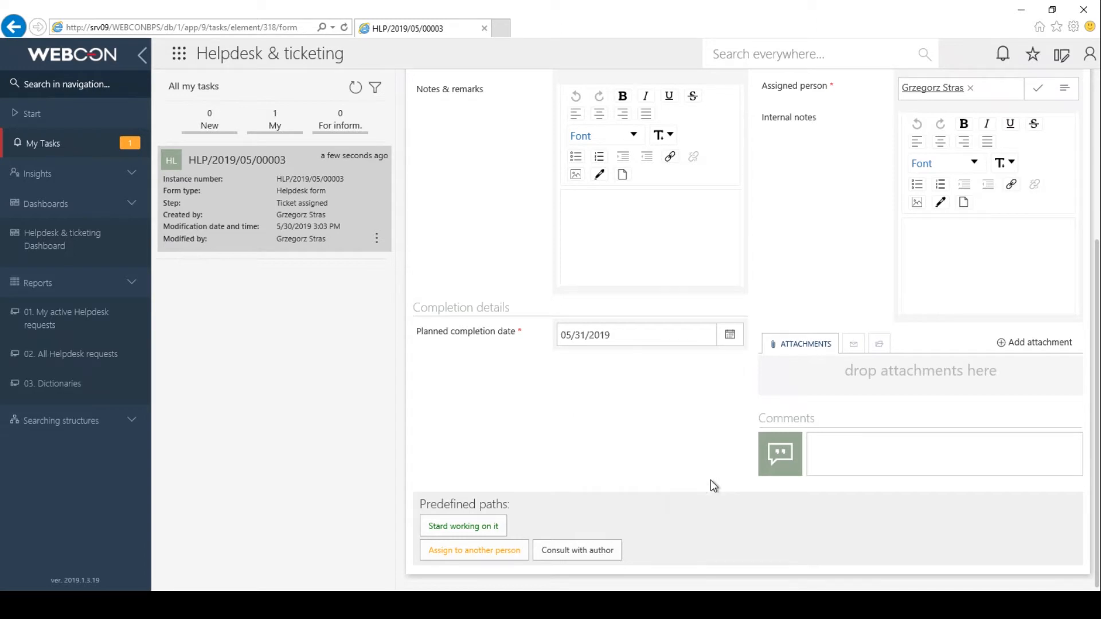
Check the assigned ticket's form and start working on the ticket to move it to the Work in progress step.
scroll(609, 457, "up", 3)
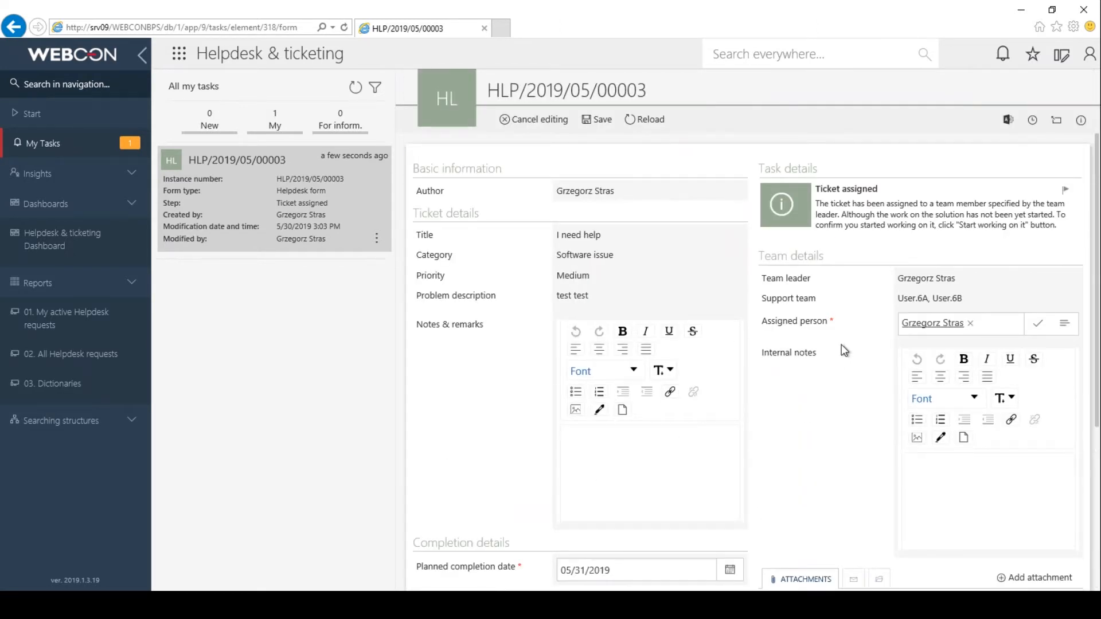
scroll(638, 367, "down", 3)
scroll(638, 367, "down", 2)
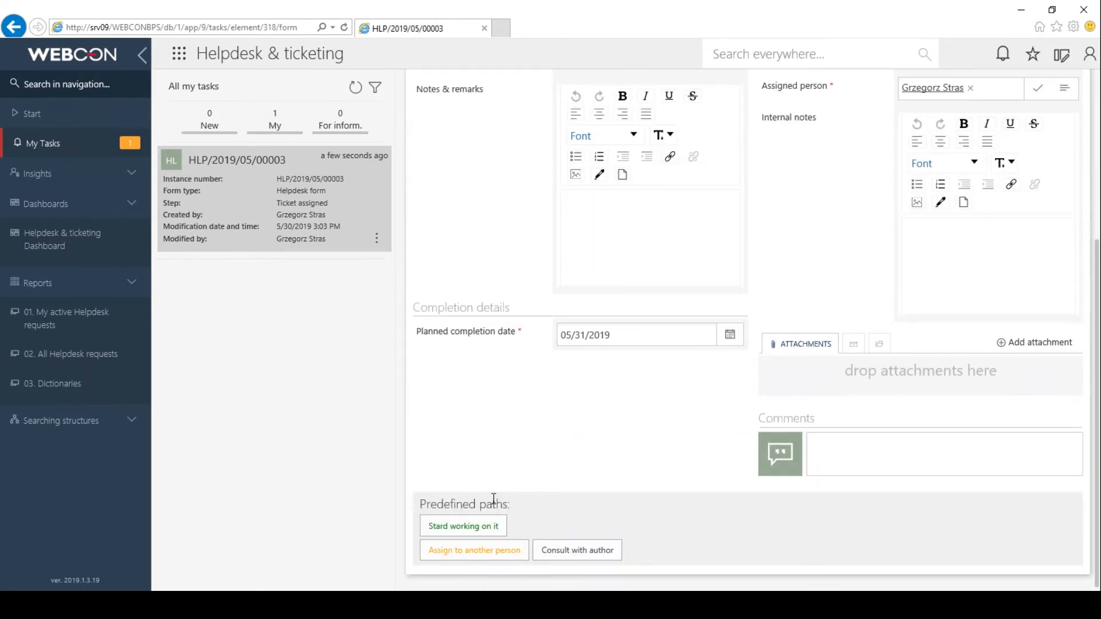
left_click(470, 525)
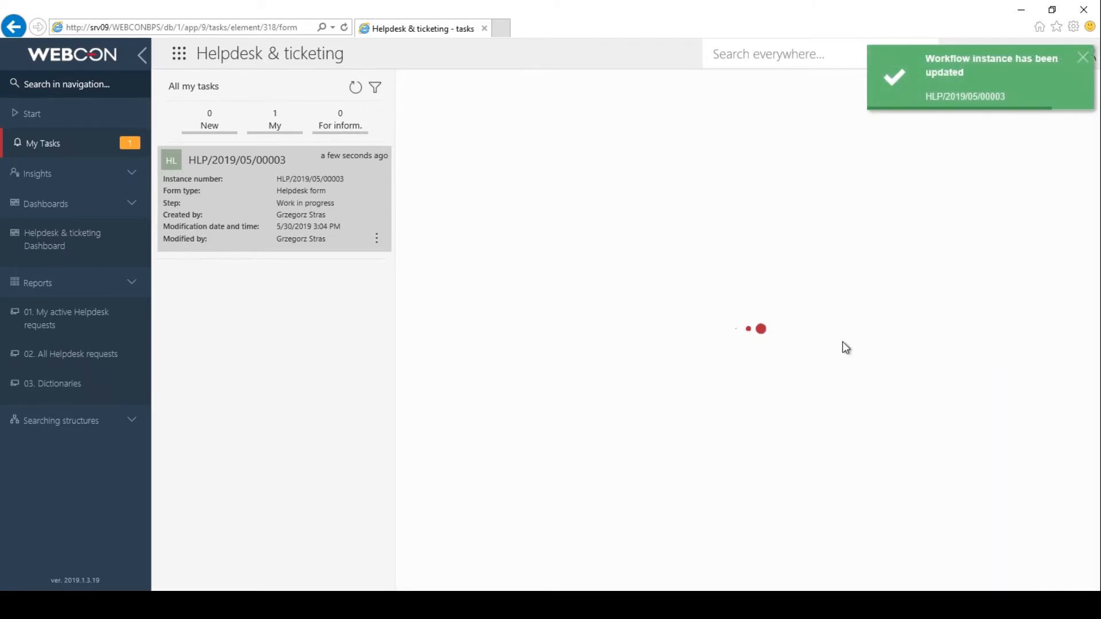
scroll(842, 336, "down", 3)
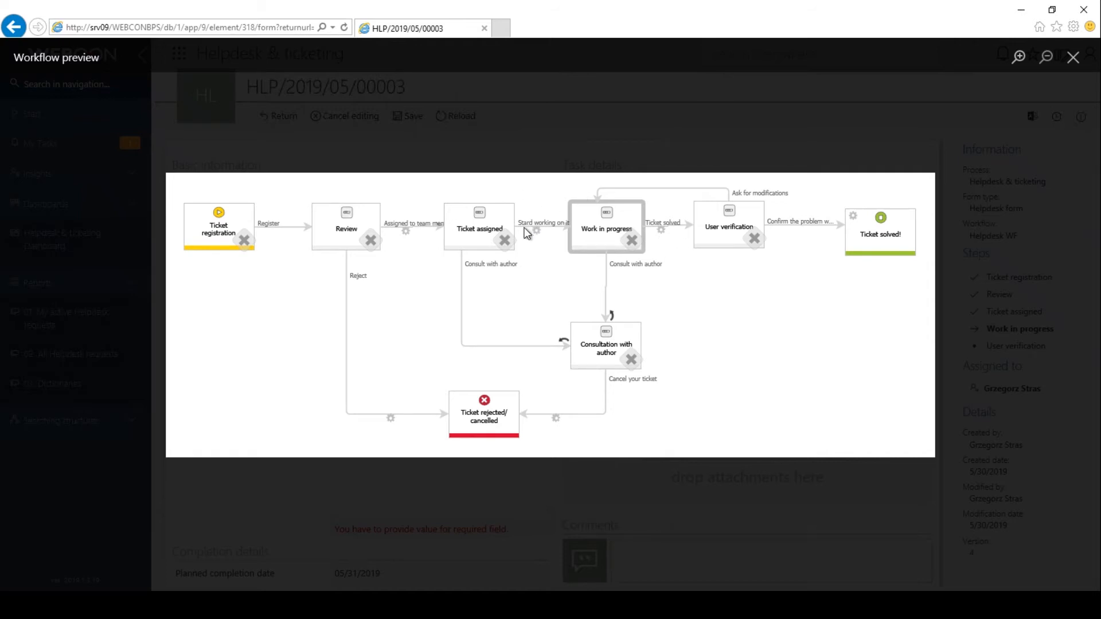
Close the workflow preview and switch to Outlook to read the notification e-mails saying that the tickets are being handled.
left_click(560, 131)
left_click(219, 605)
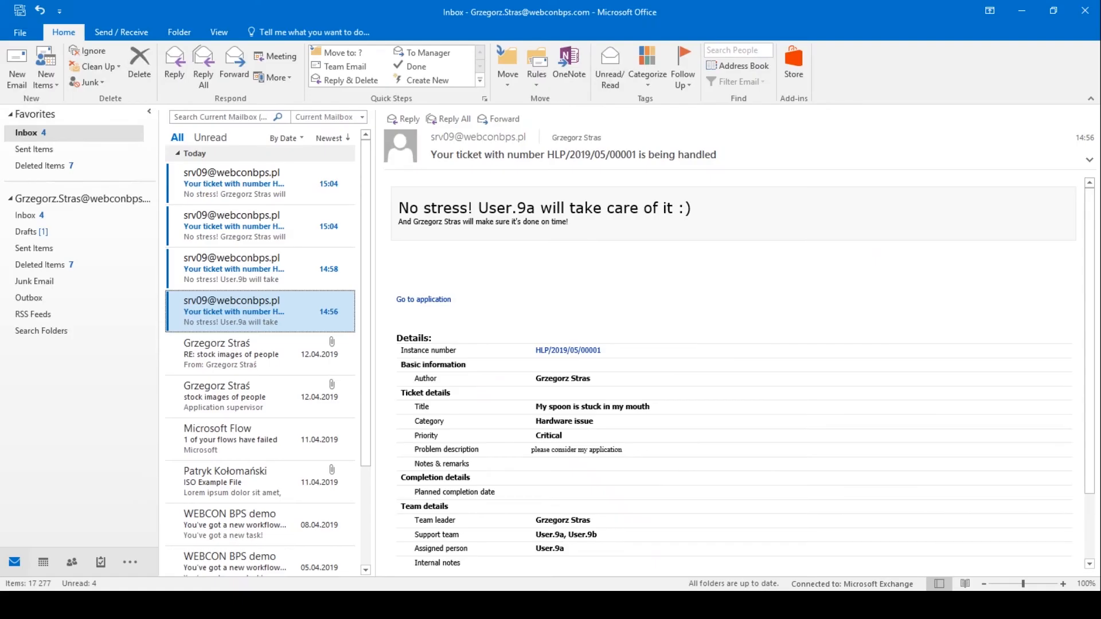
left_click(257, 268)
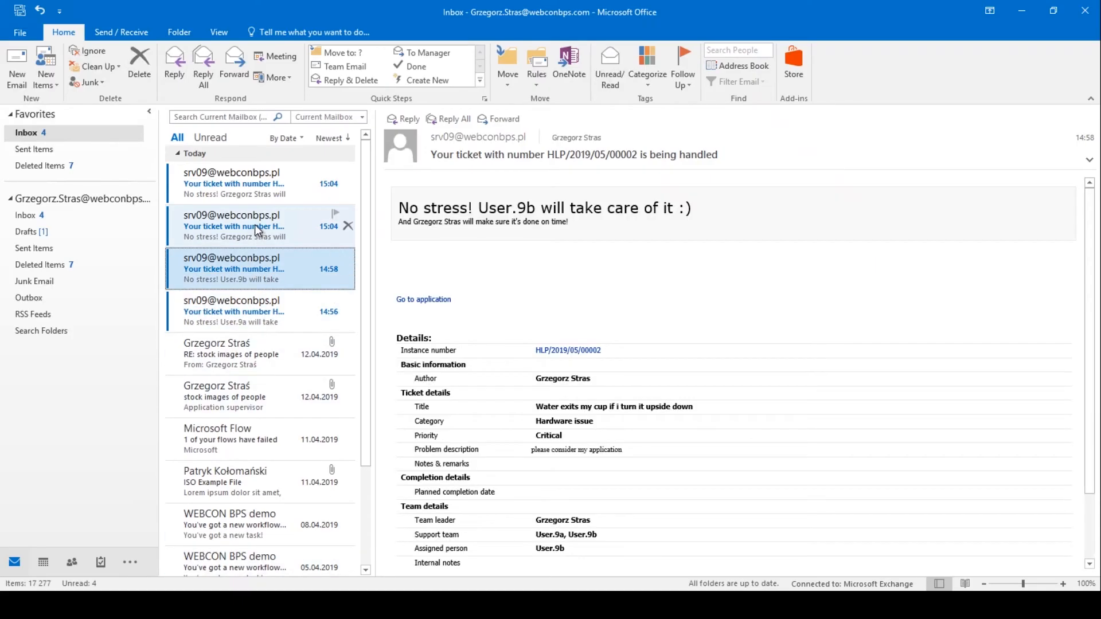
left_click(255, 227)
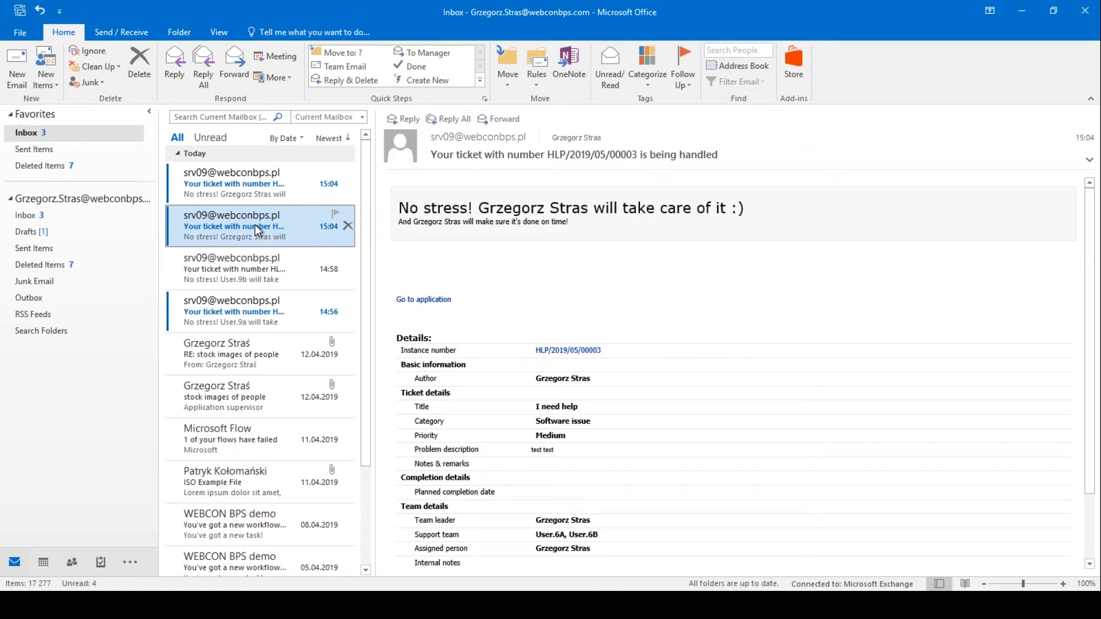
left_click(257, 199)
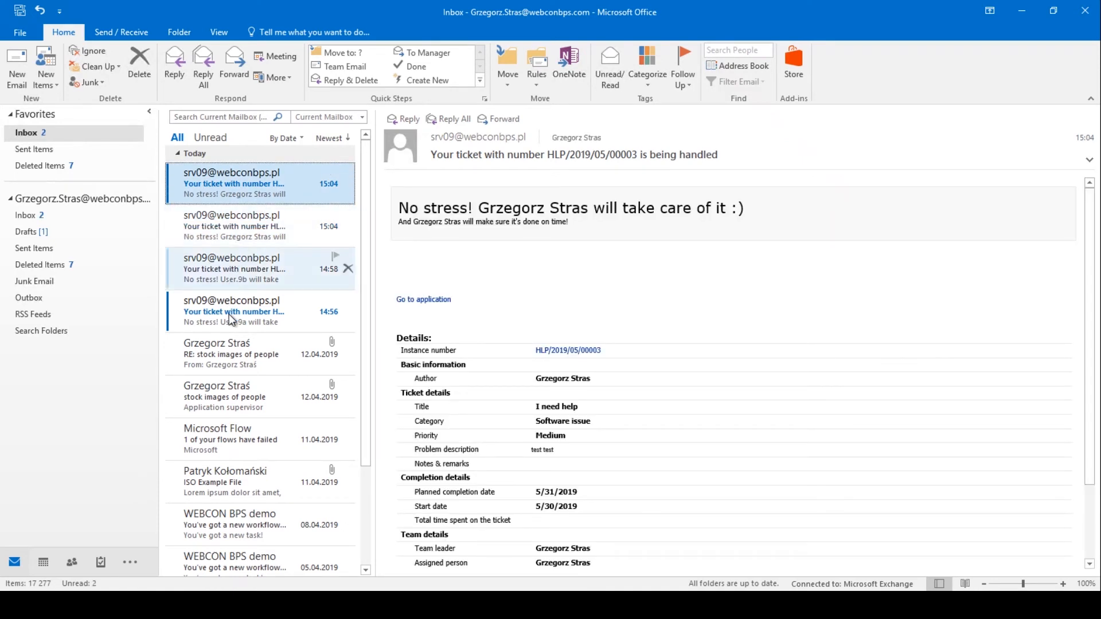
left_click(229, 316)
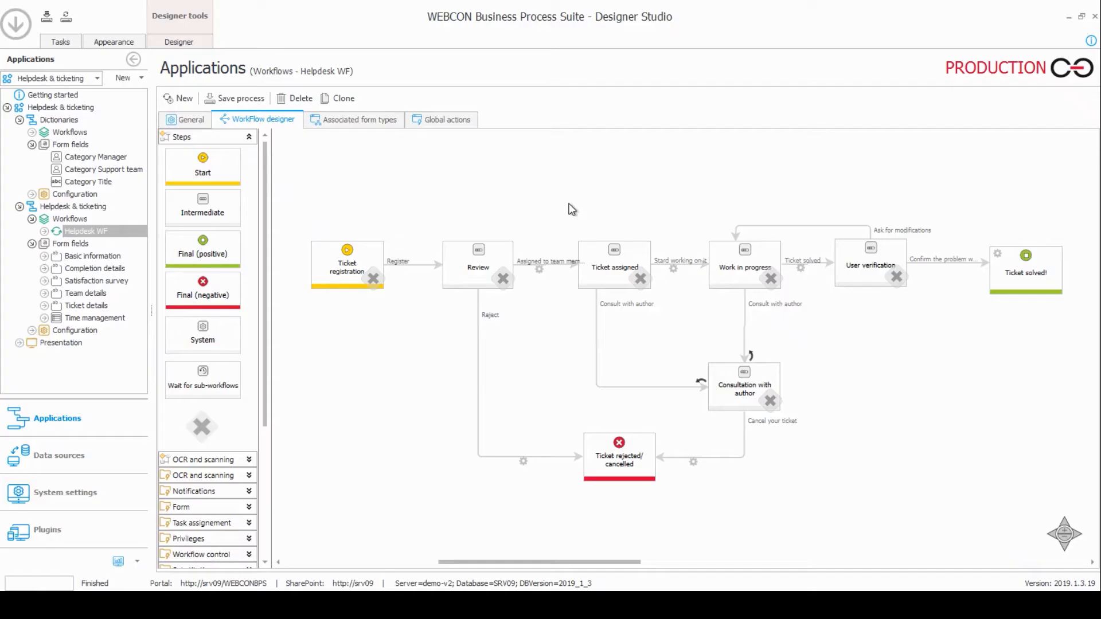